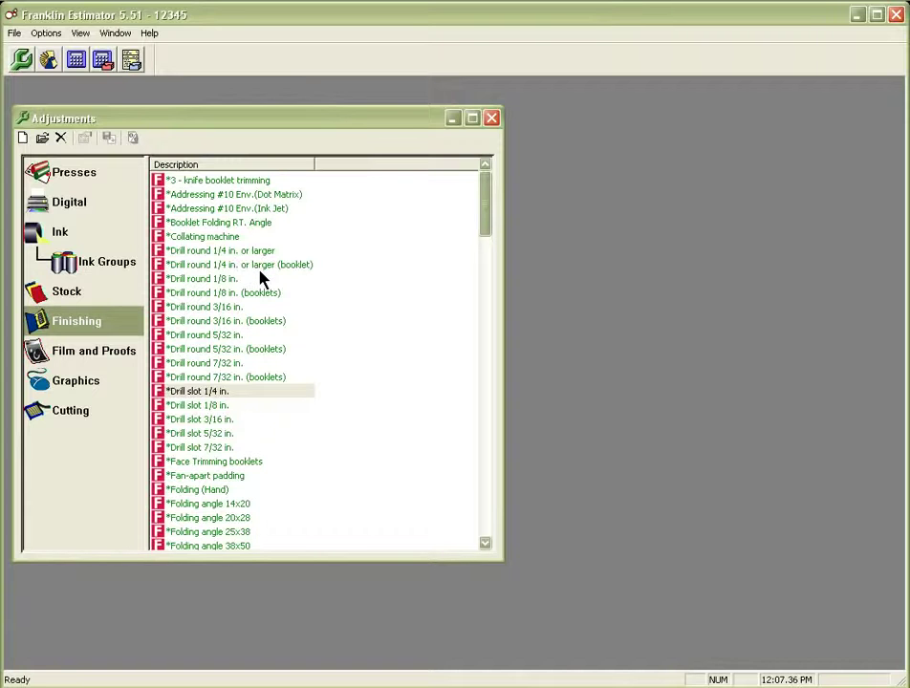
Assign the *Good difficulty factor to the Drill slot 1/4 in. finishing operation, using a quantity of 1.
double_click(212, 392)
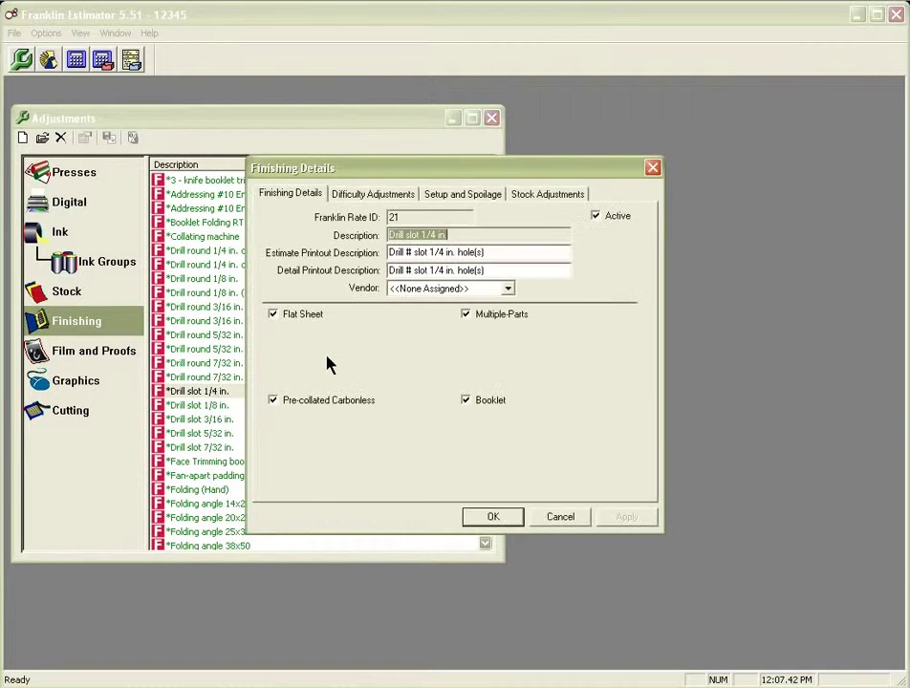
left_click(363, 196)
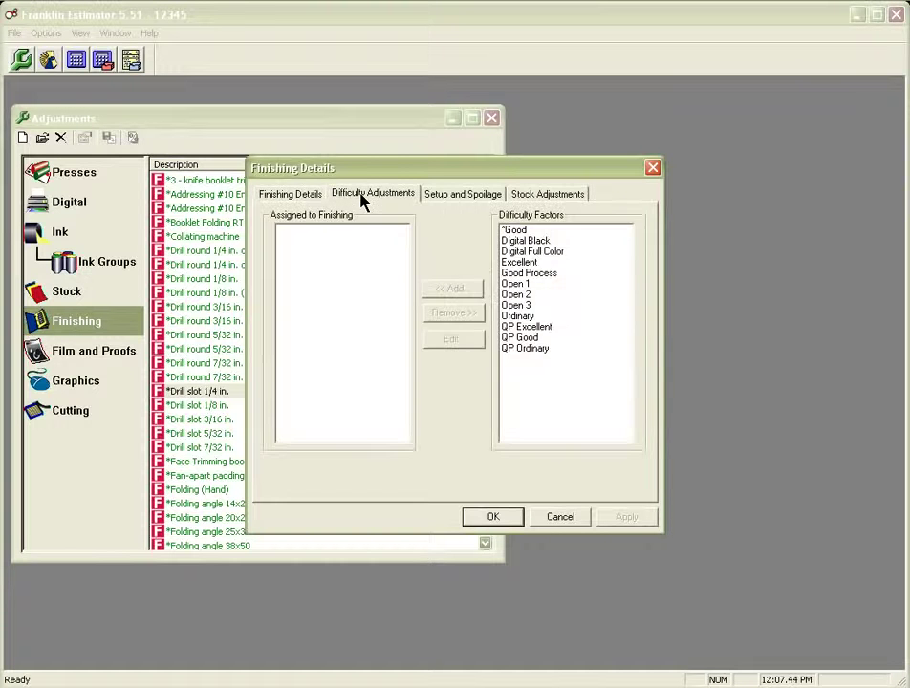
double_click(513, 232)
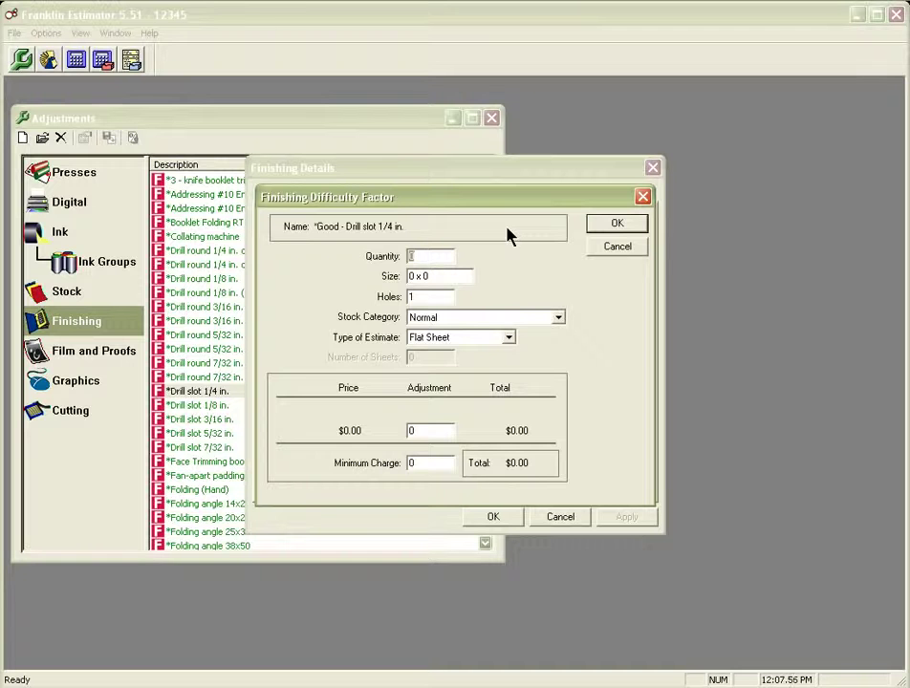
type("1")
key("Tab")
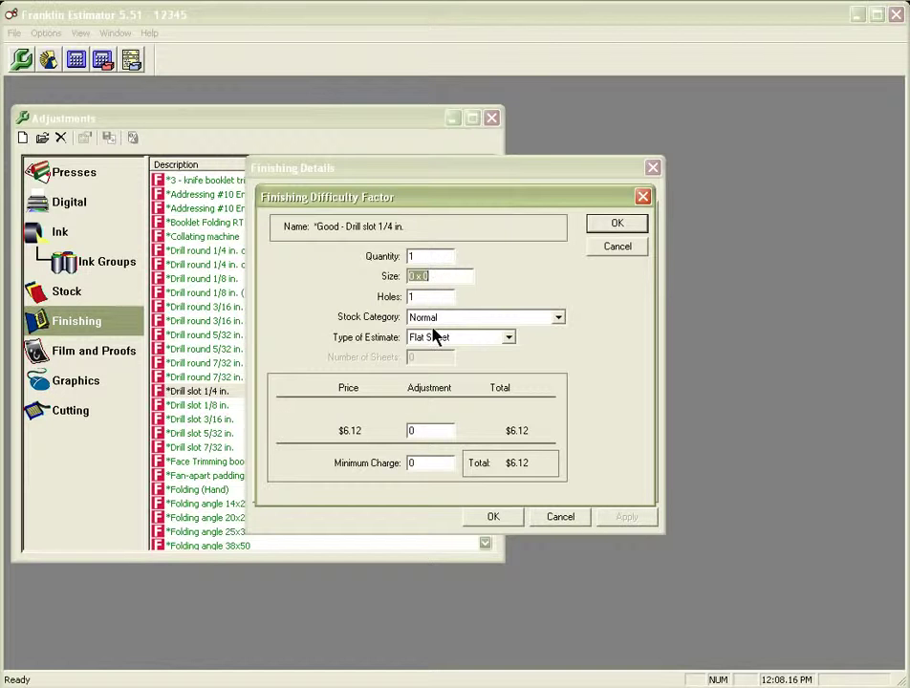
Try price adjustments of 25 and -25 in the *Good difficulty factor for Drill slot 1/4 in.
left_click(437, 434)
type("25")
key("Tab")
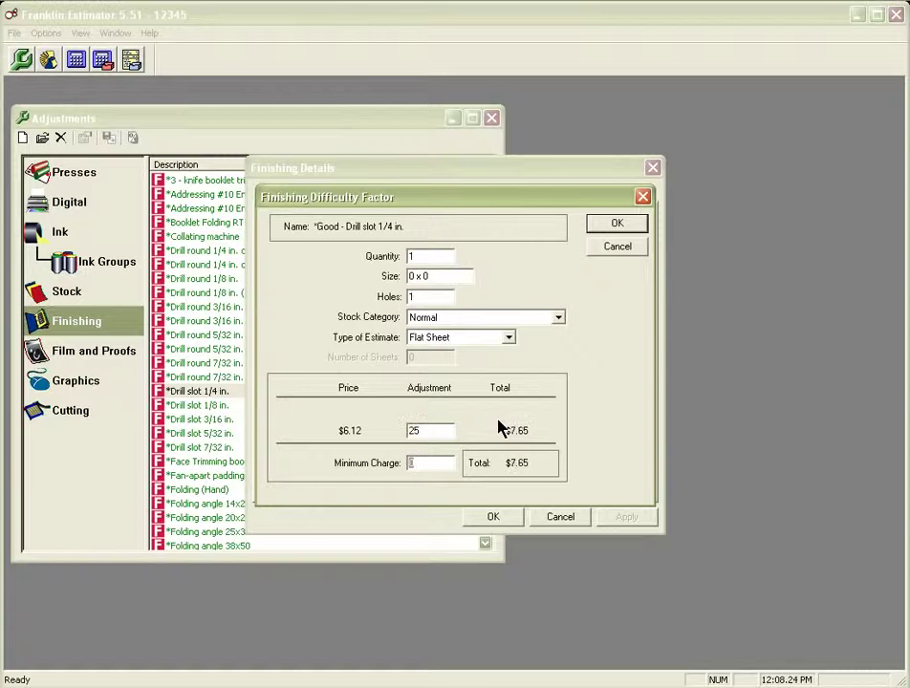
left_click(413, 429)
type("-25")
key("Tab")
Reset the *Good factor's adjustment to 0 and save the Drill slot 1/4 in. finishing details.
left_click(442, 429)
key("BackSpace")
key("BackSpace")
key("BackSpace")
type("0")
left_click(506, 517)
left_click(614, 225)
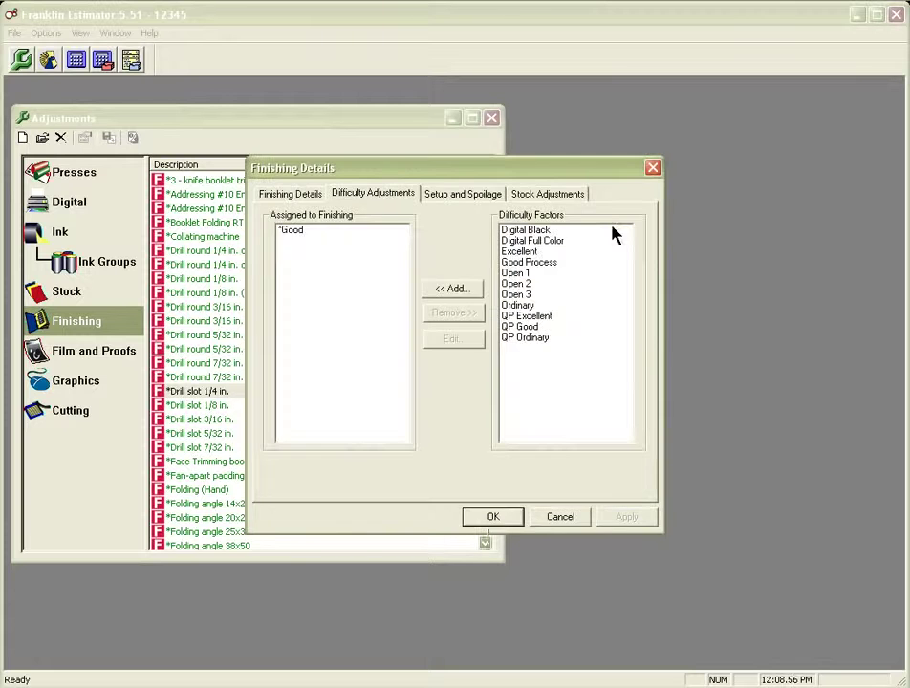
left_click(491, 517)
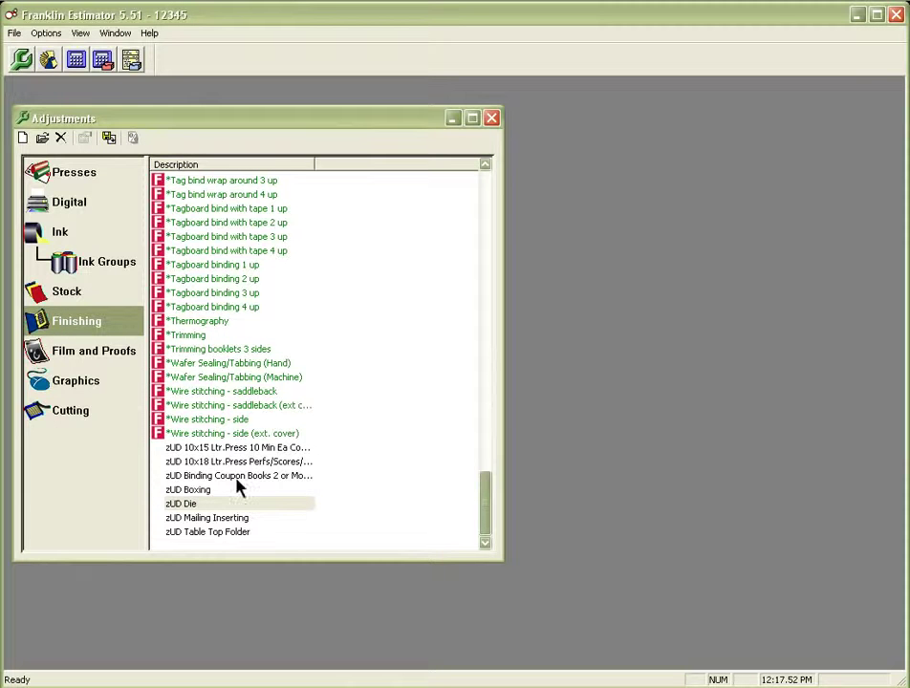
In the zUD Die finishing rates, choose Item Rate as the calculation and 04 UD Die as the initial production rate.
double_click(235, 503)
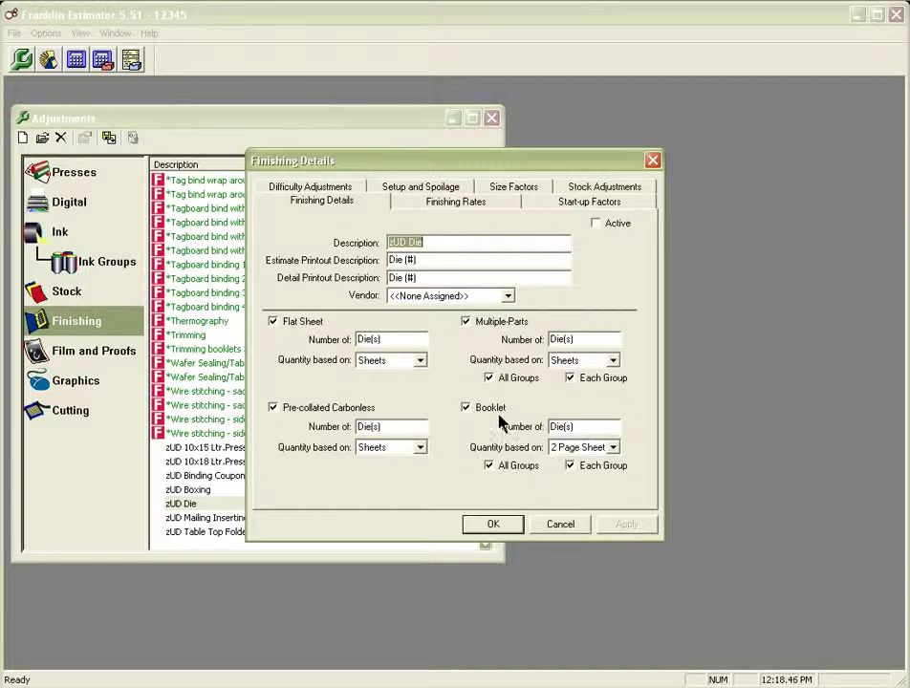
left_click(446, 203)
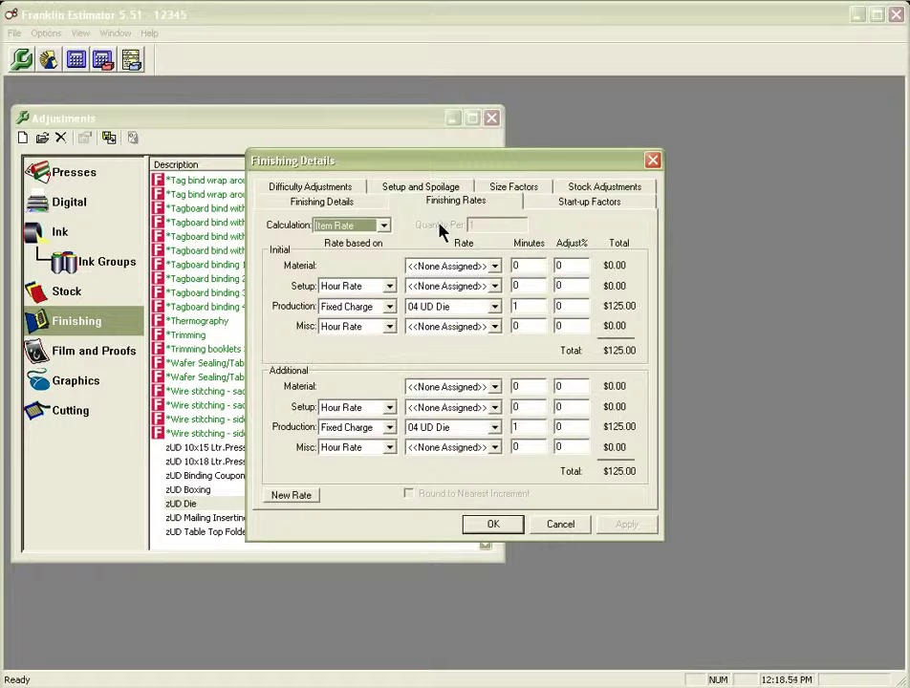
left_click(383, 226)
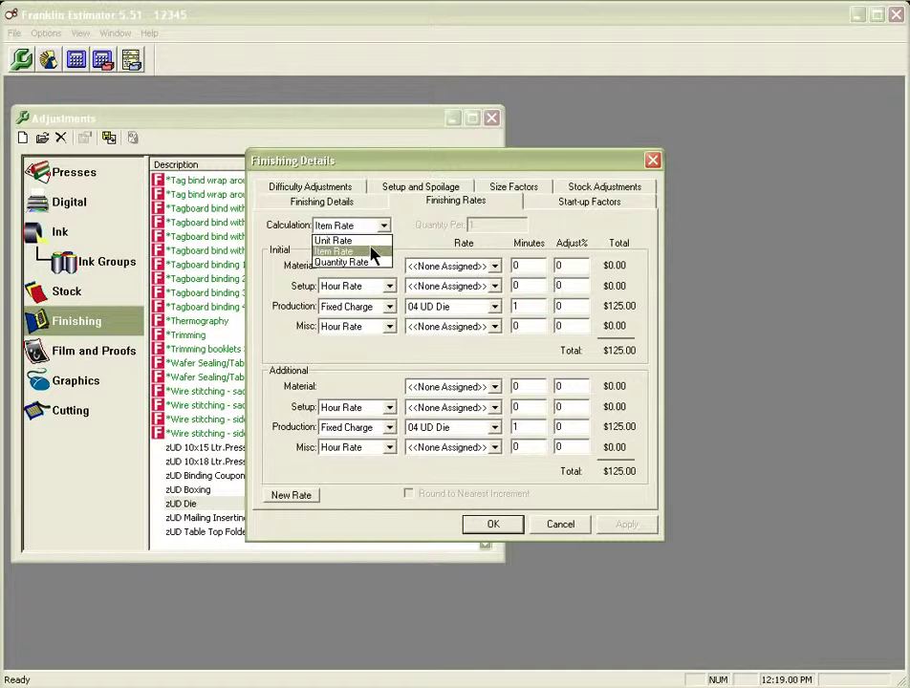
left_click(373, 252)
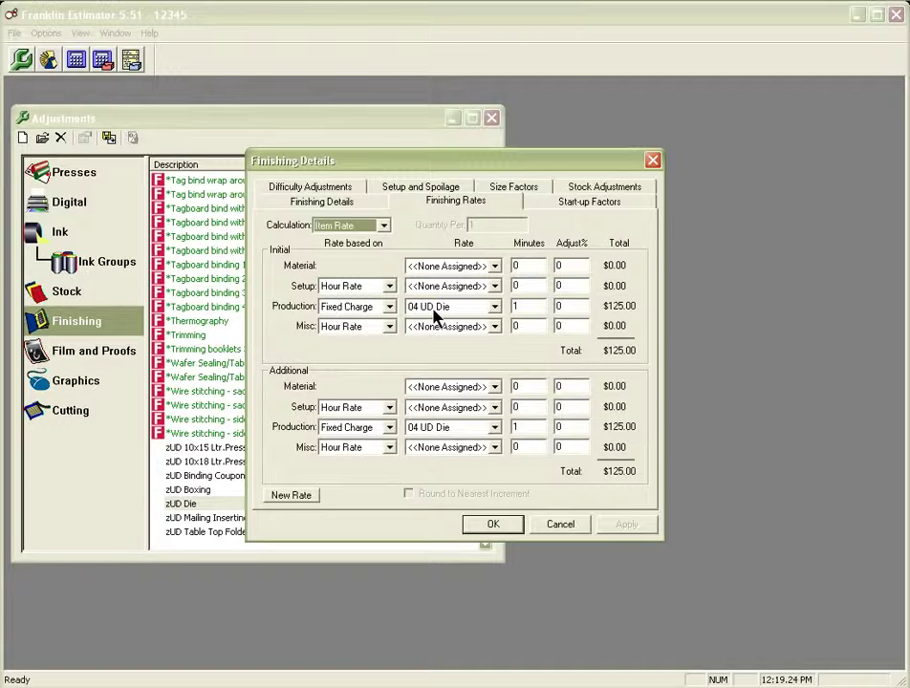
left_click(495, 306)
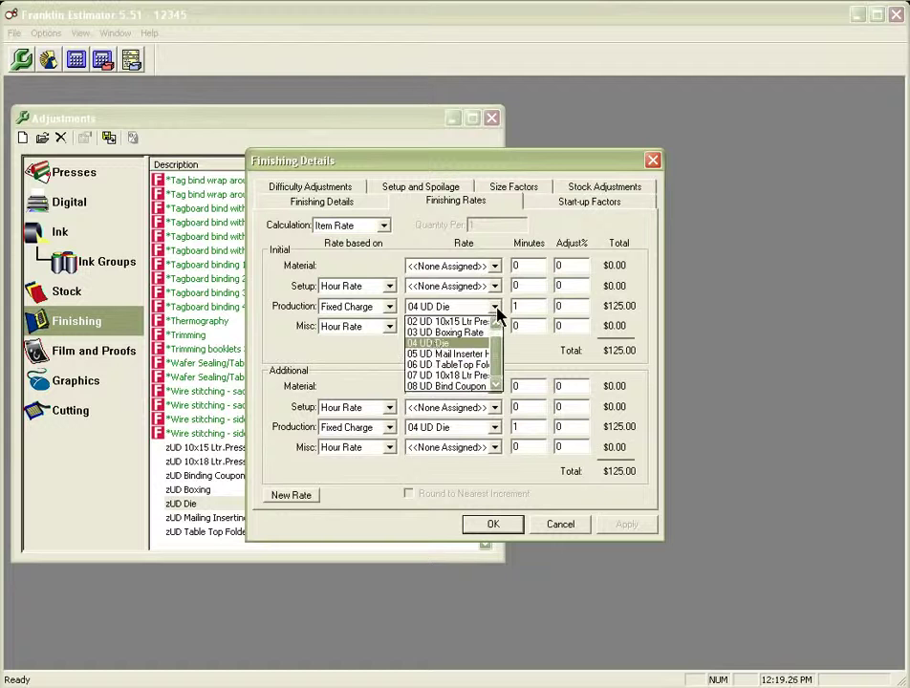
left_click(430, 342)
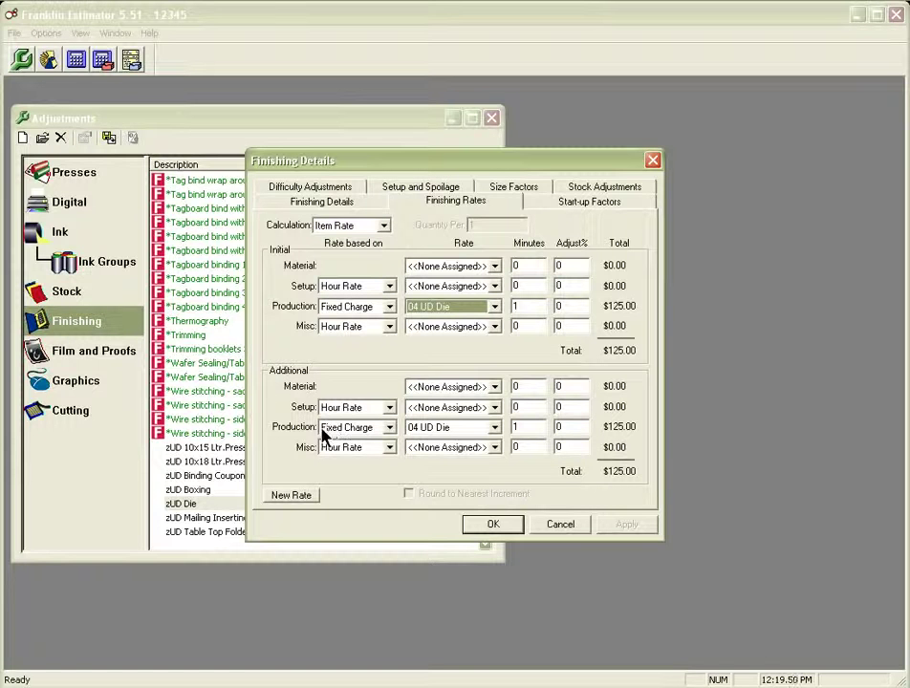
Set the additional production of zUD Die to Fixed Charge with the 04 UD Die rate and save the finishing details.
left_click(355, 429)
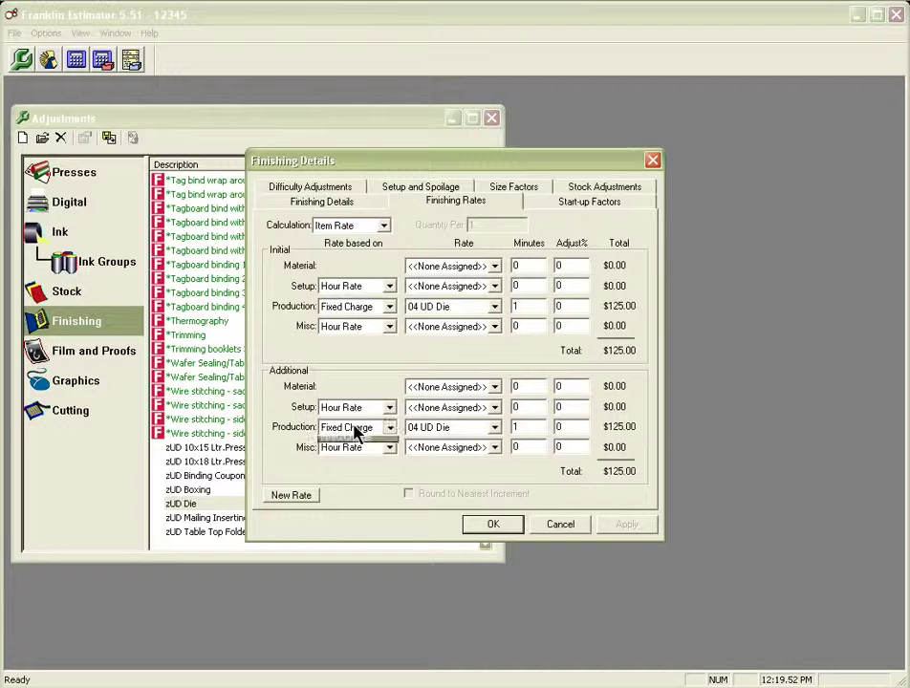
left_click(361, 457)
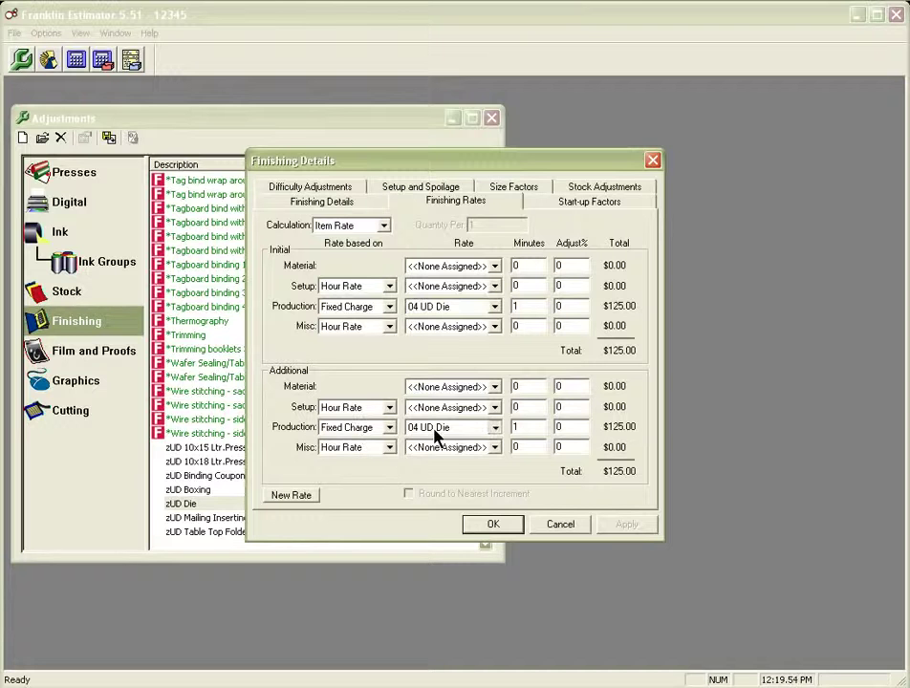
left_click(435, 435)
left_click(447, 473)
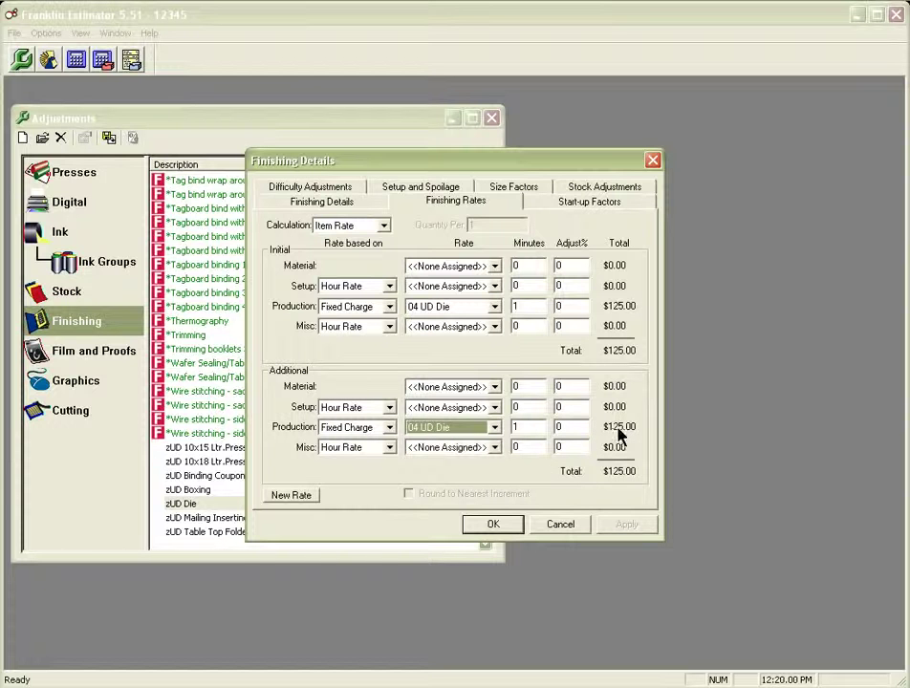
left_click(492, 525)
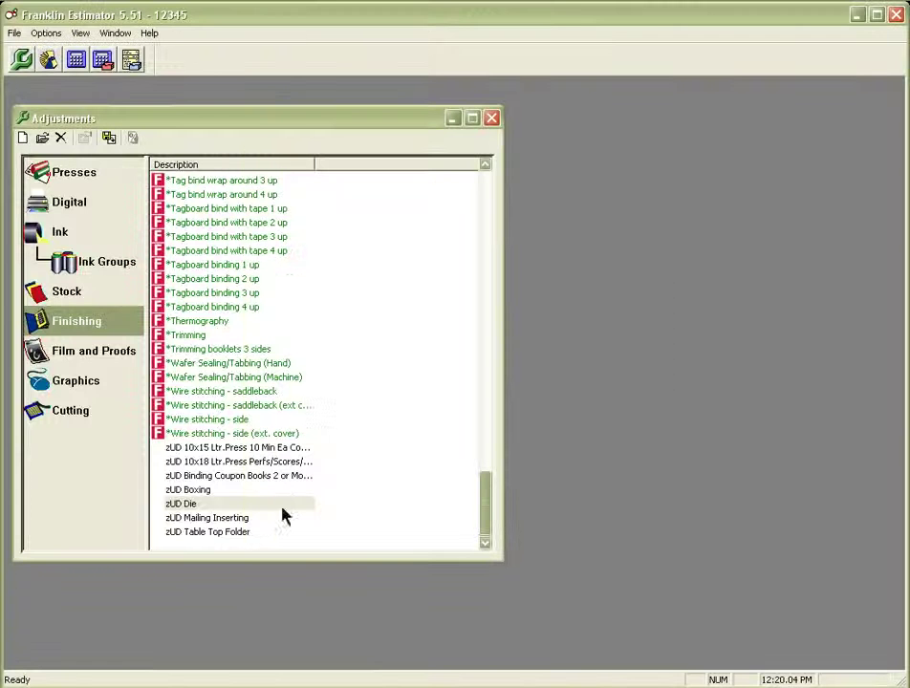
Reopen the zUD Die finishing operation, mark it as active and save it.
double_click(196, 508)
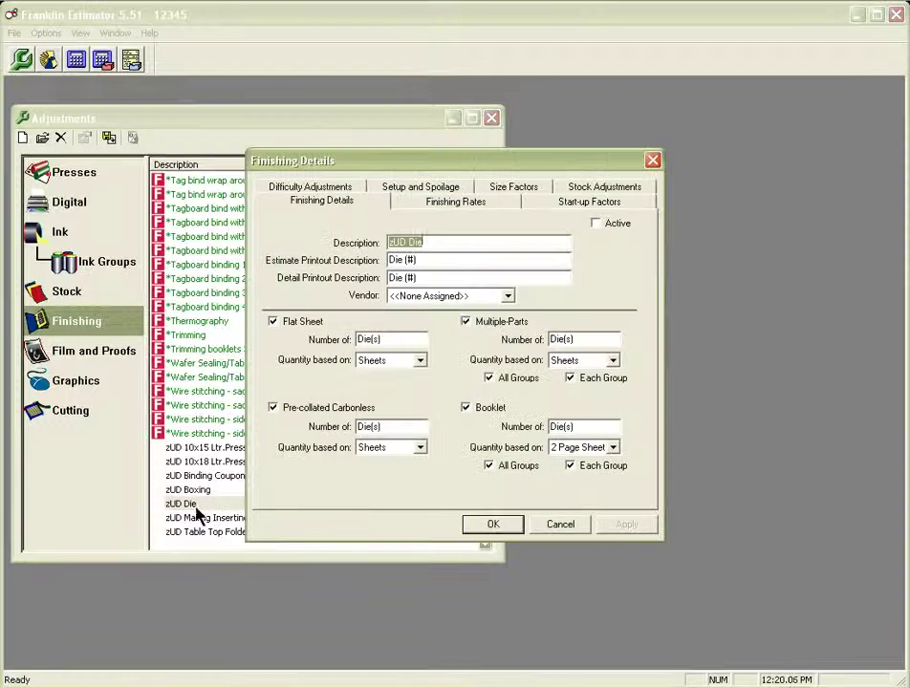
left_click(593, 232)
left_click(593, 228)
left_click(492, 528)
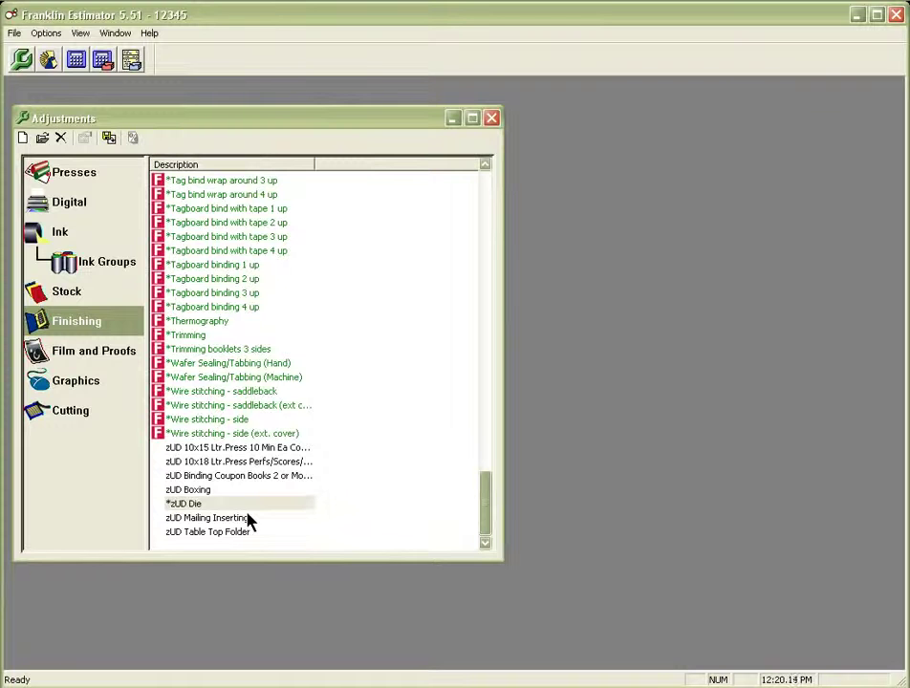
Look up the Adjustments section in the user guide and close the guide.
left_click(148, 35)
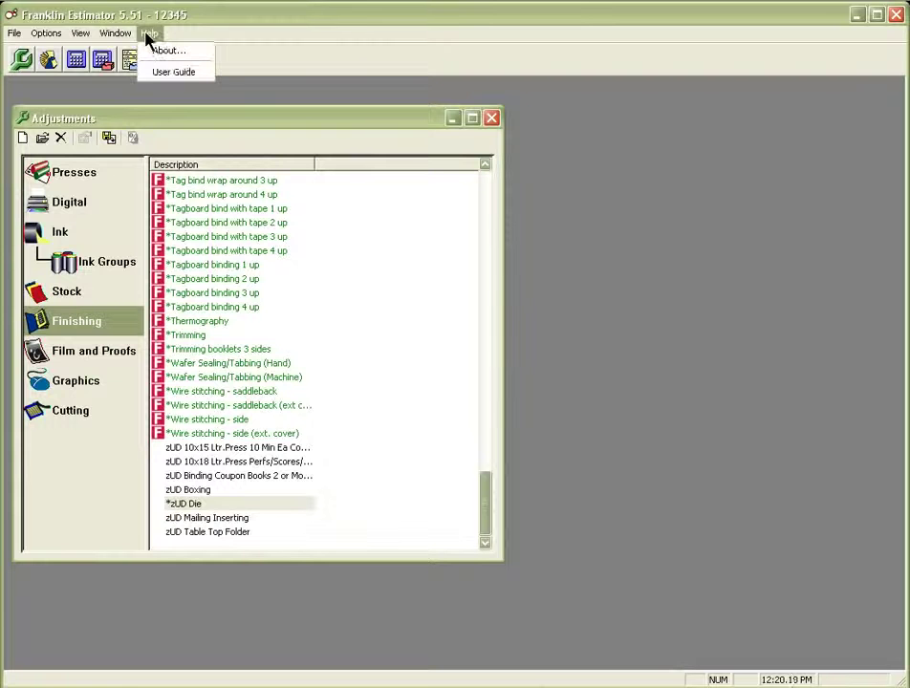
left_click(187, 77)
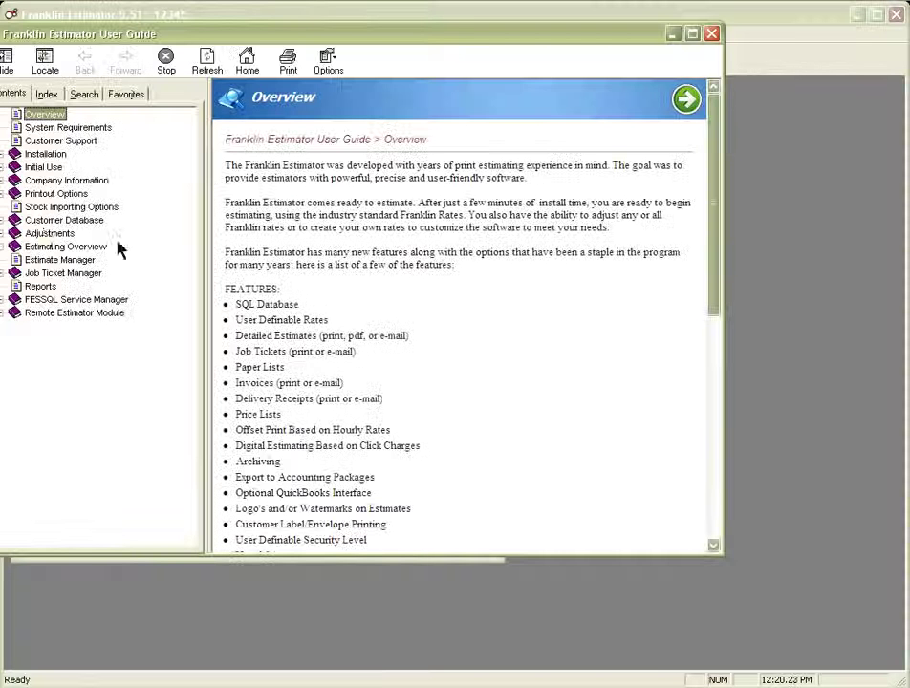
left_click(40, 234)
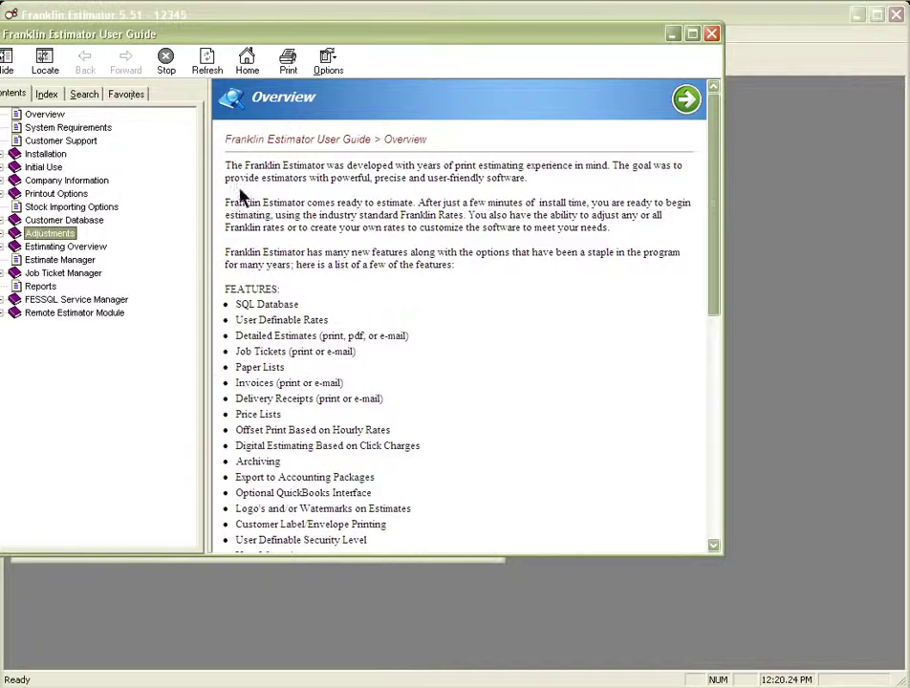
left_click(712, 35)
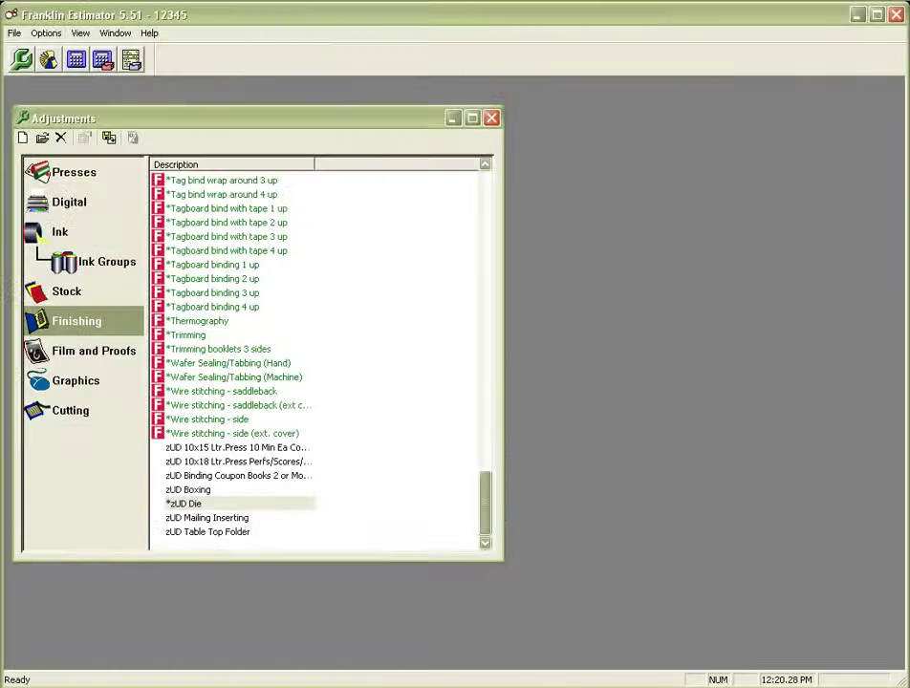